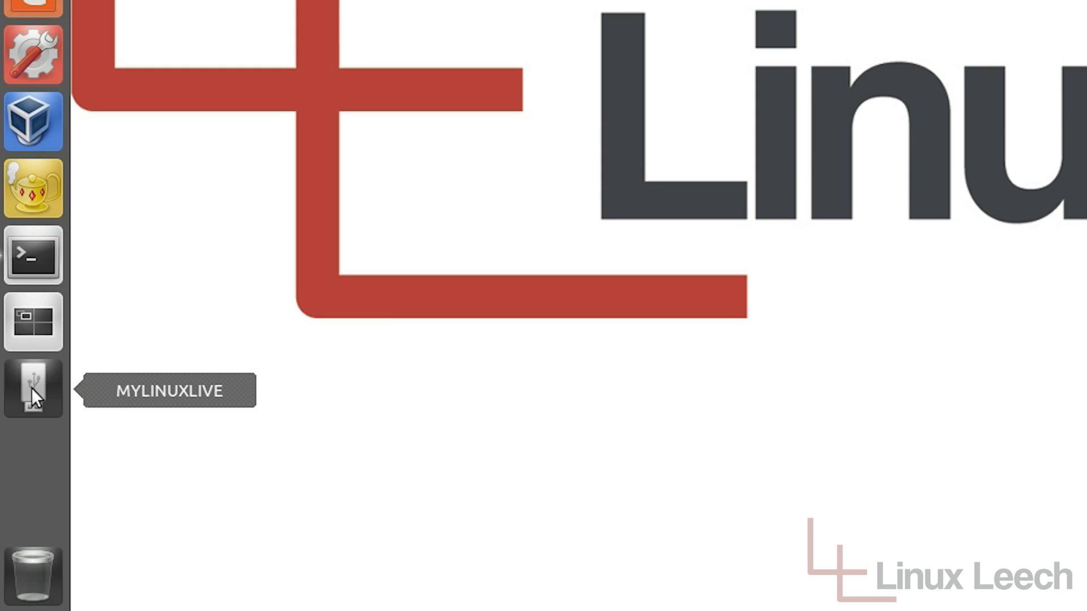
Open the MYLINUXLIVE drive and confirm in Properties that casper-rw is 4.3 GB.
click(35, 389)
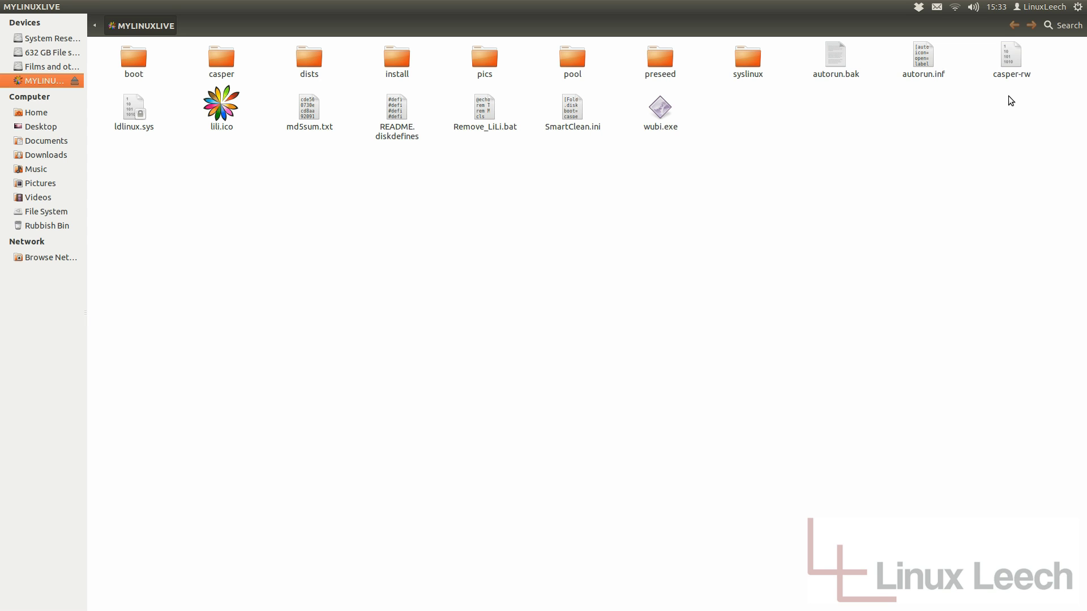
click(1008, 72)
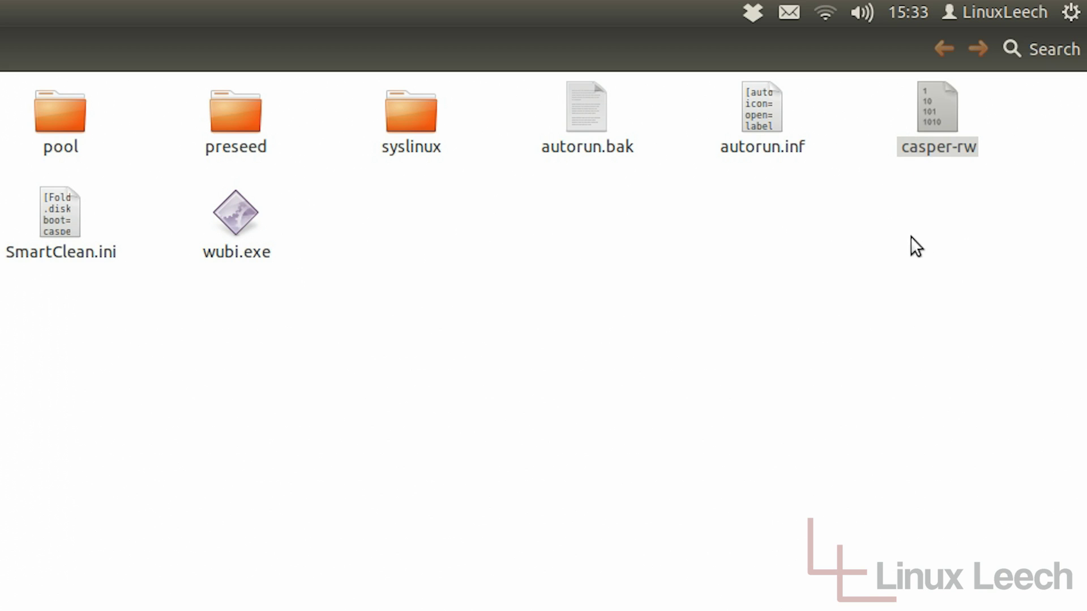
right_click(932, 115)
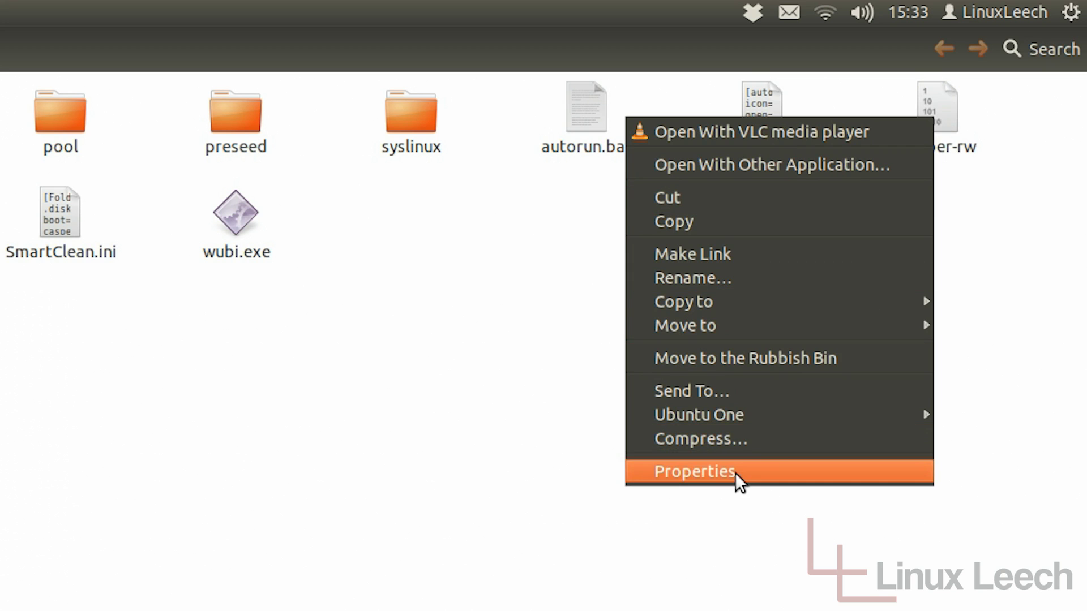
click(736, 472)
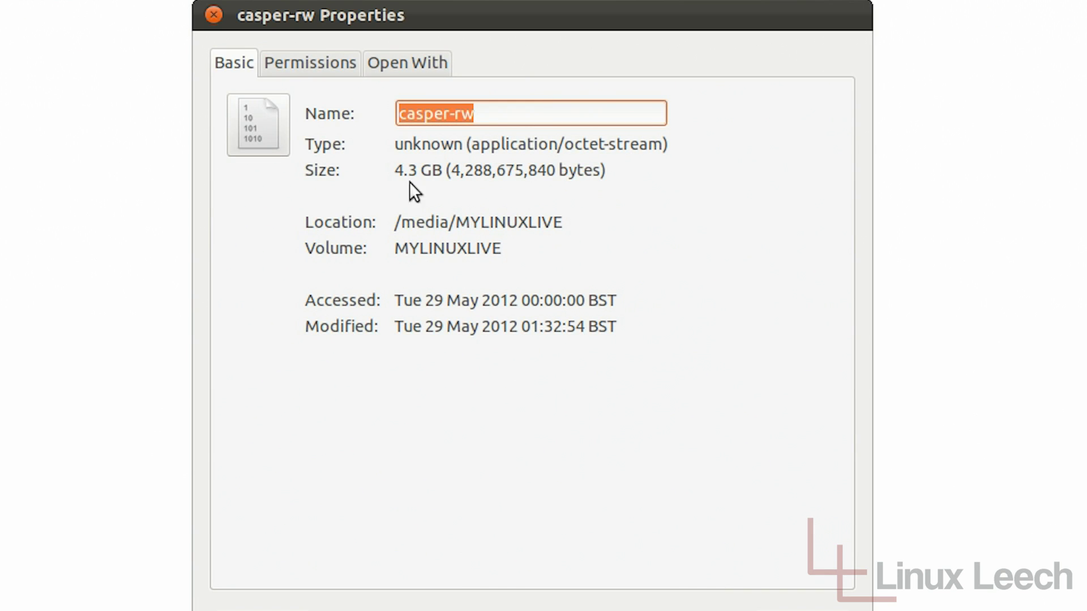
key(Escape)
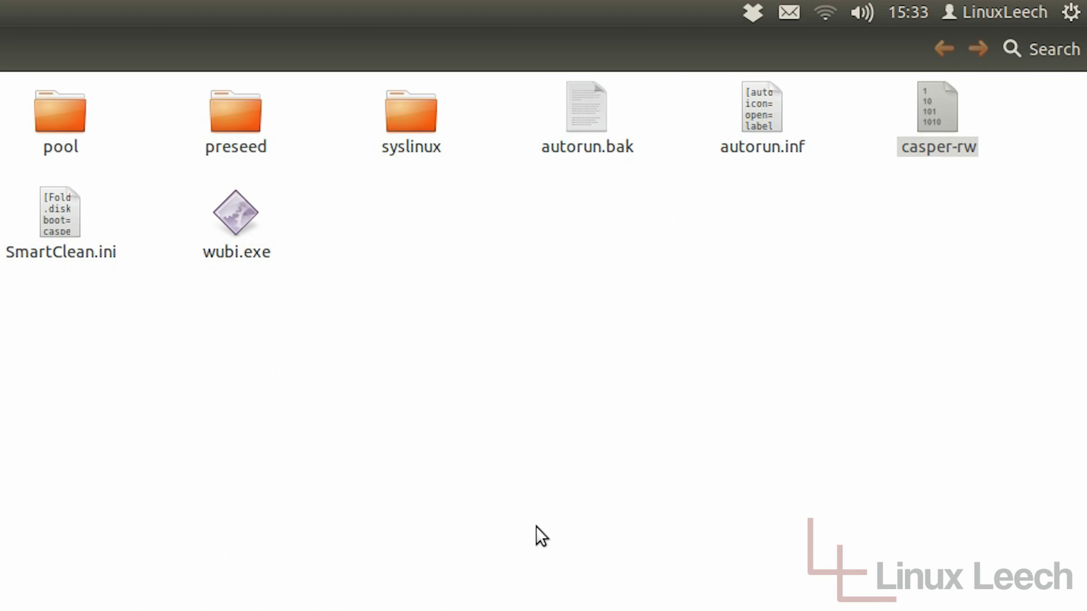
Select the casper-rw file on MYLINUXLIVE, delete it, and clear the selection.
click(922, 335)
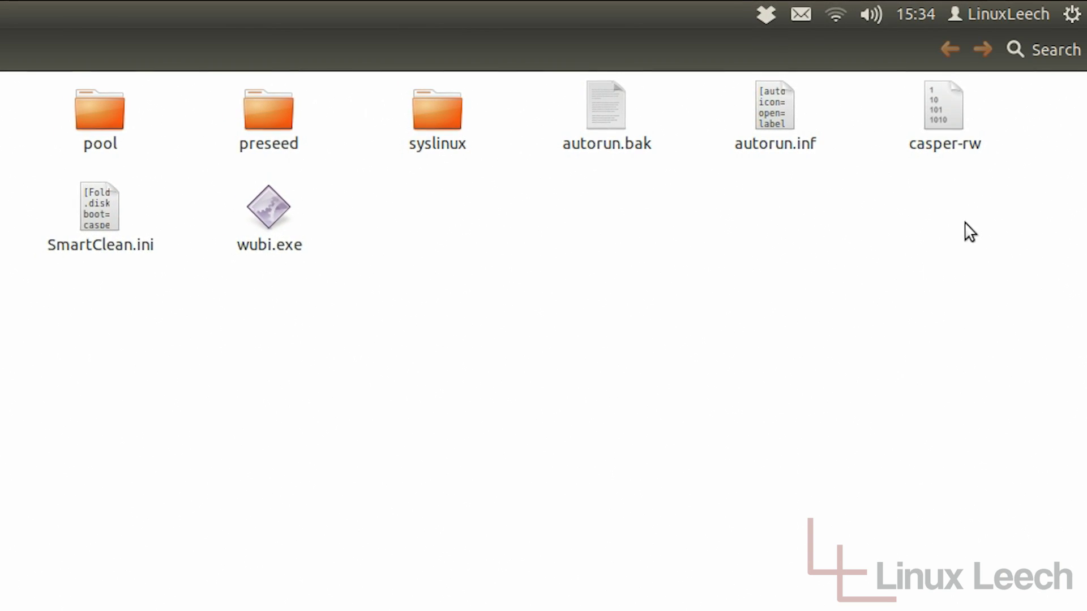
drag(976, 225, 926, 96)
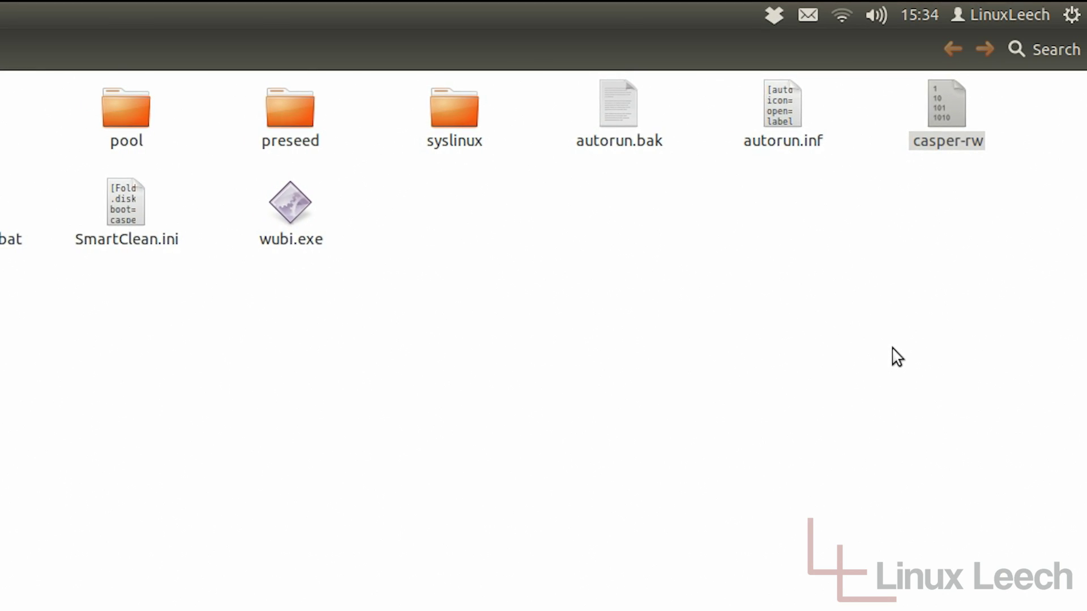
key(Delete)
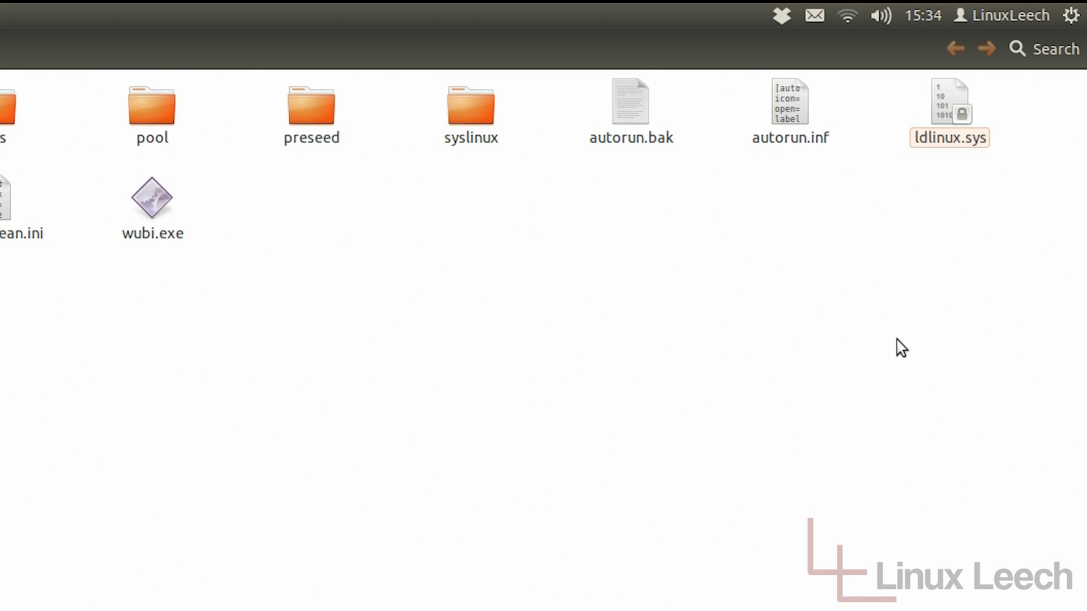
click(891, 347)
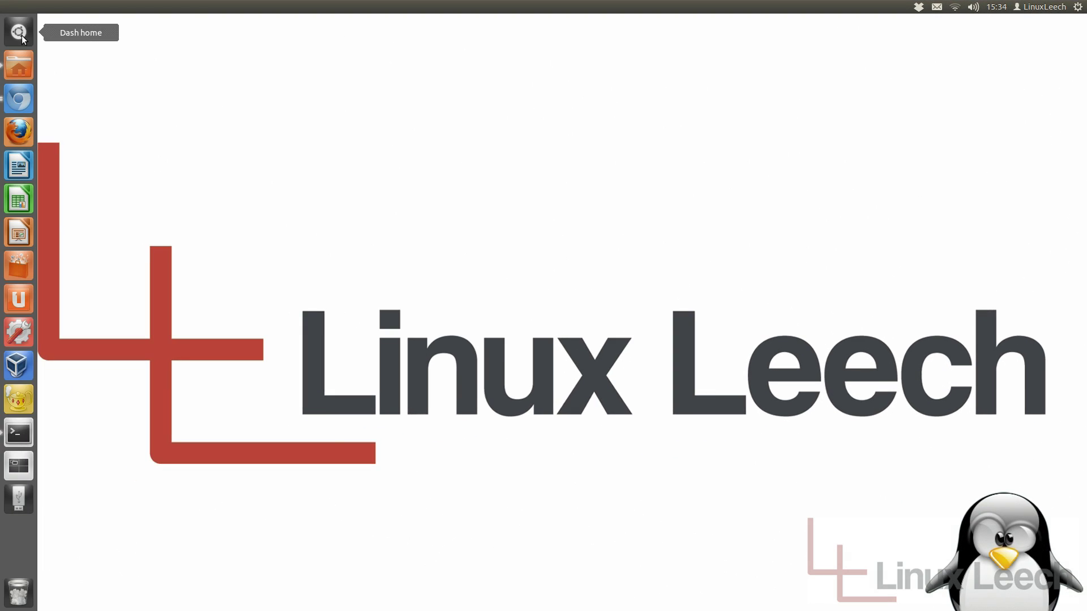
Search the Dash for 'gpar' and launch GParted, authenticating with the administrator password.
click(21, 34)
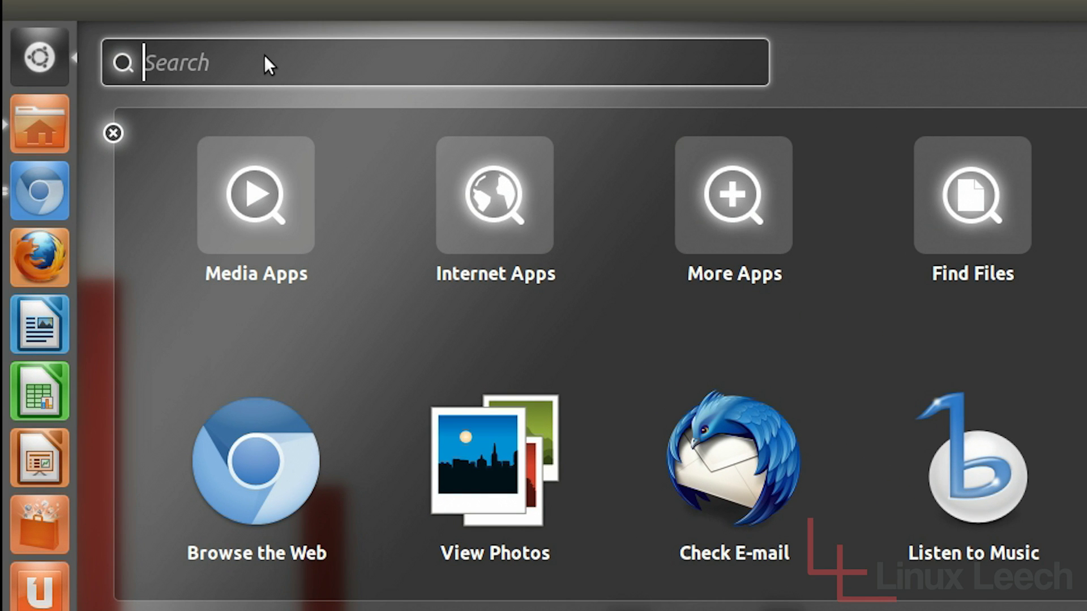
text(gpar)
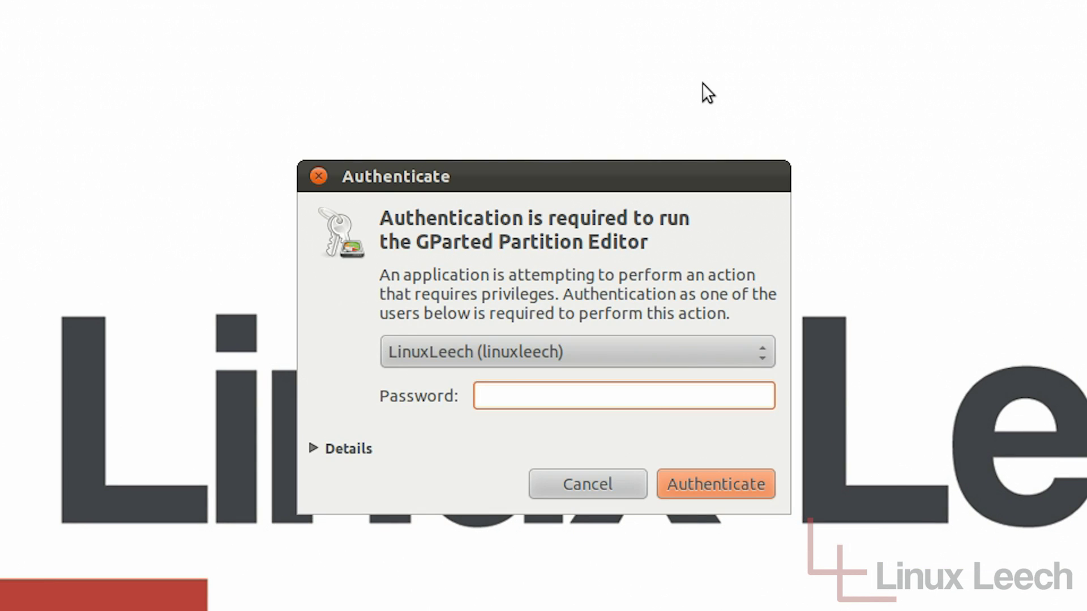
text(*******)
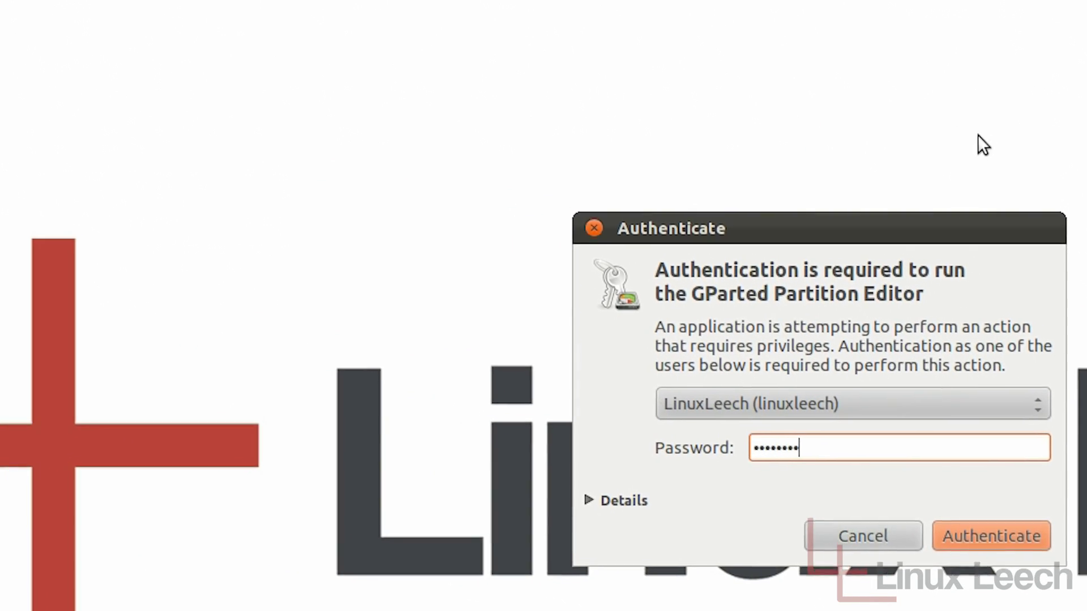
key(Return)
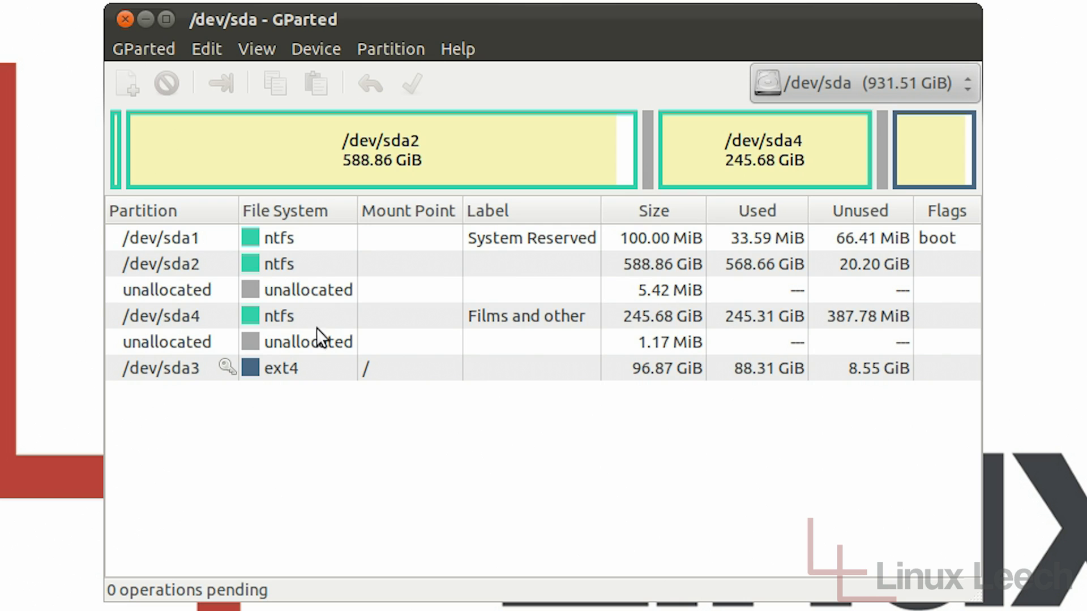
Switch GParted to the 14.91 GiB /dev/sdc drive and unmount its fat32 partition /dev/sdc1.
click(968, 84)
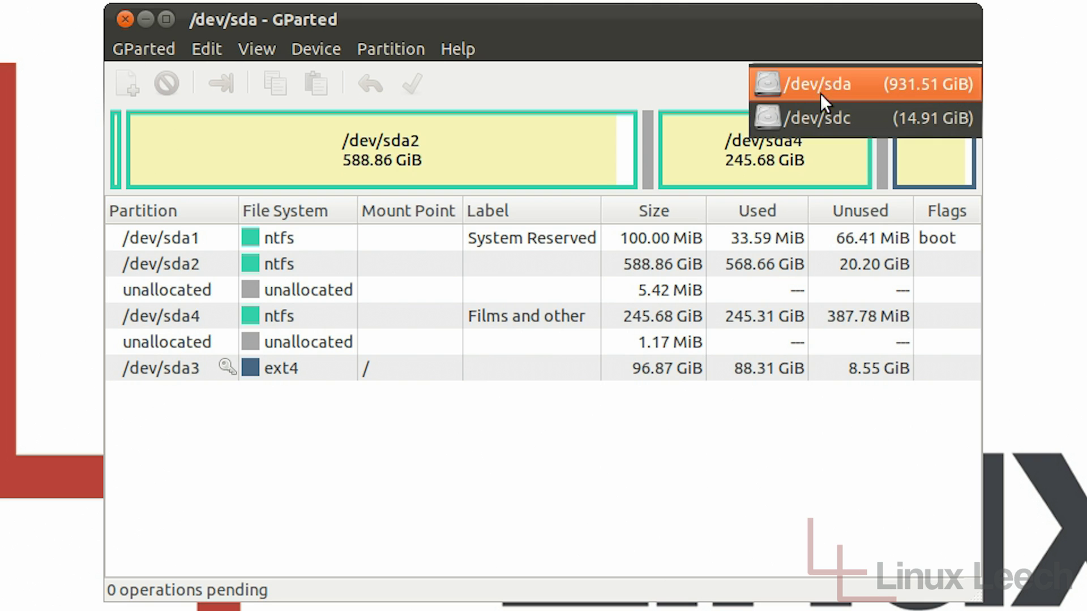
click(816, 121)
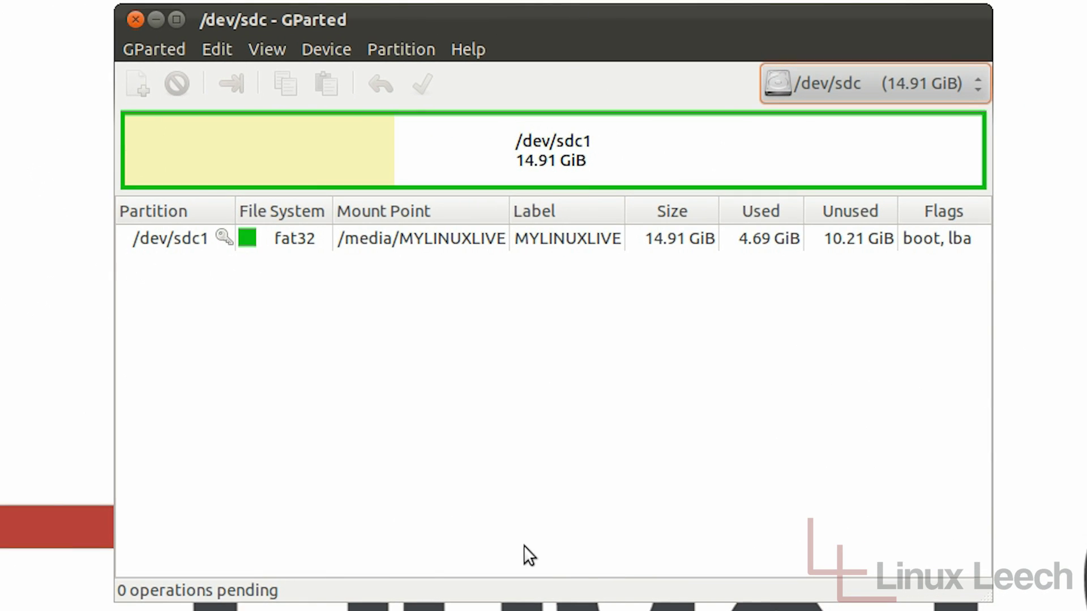
click(459, 149)
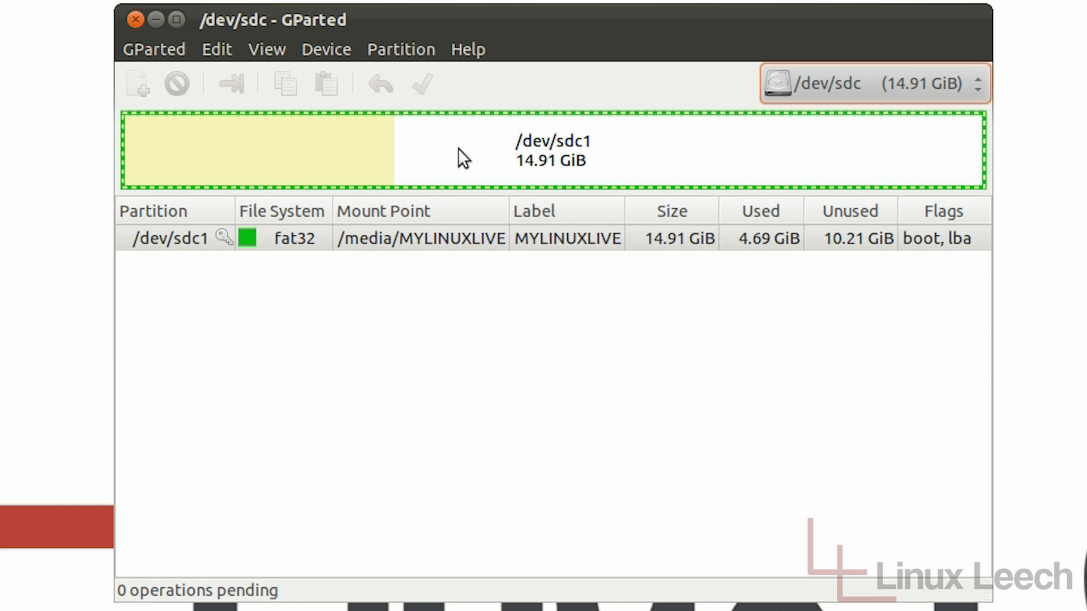
right_click(408, 156)
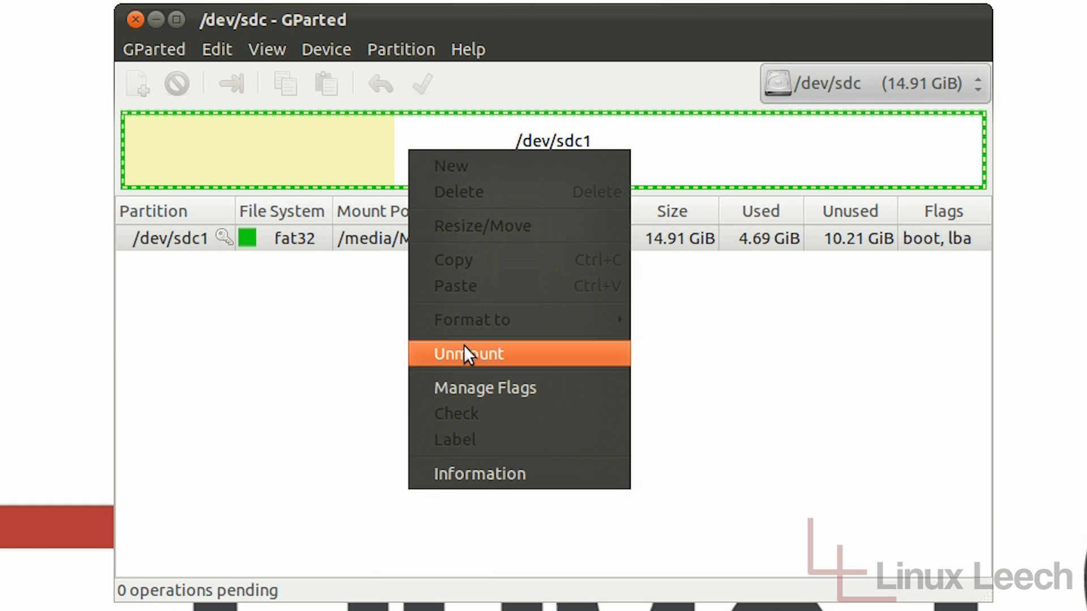
click(436, 354)
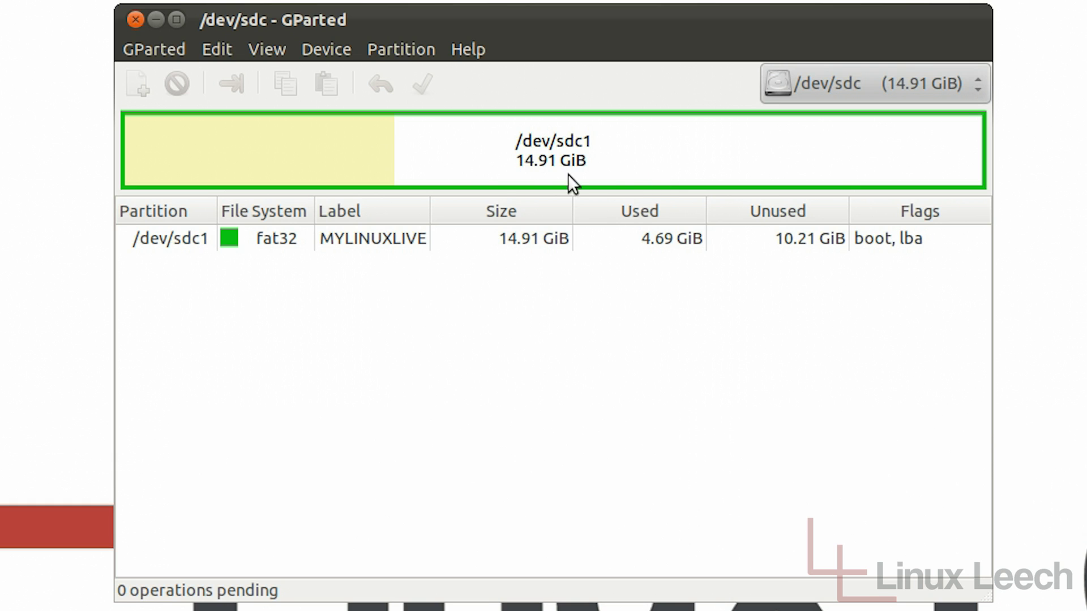
click(368, 143)
Resize /dev/sdc1 down to 4808 MiB with Cylinder alignment and queue the shrink.
right_click(368, 142)
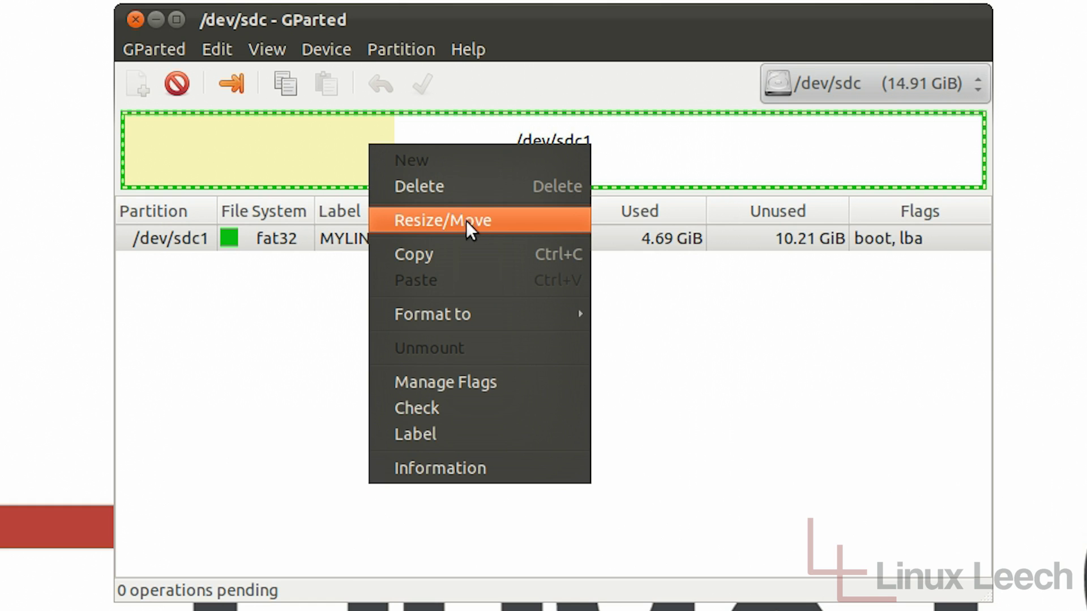
click(499, 219)
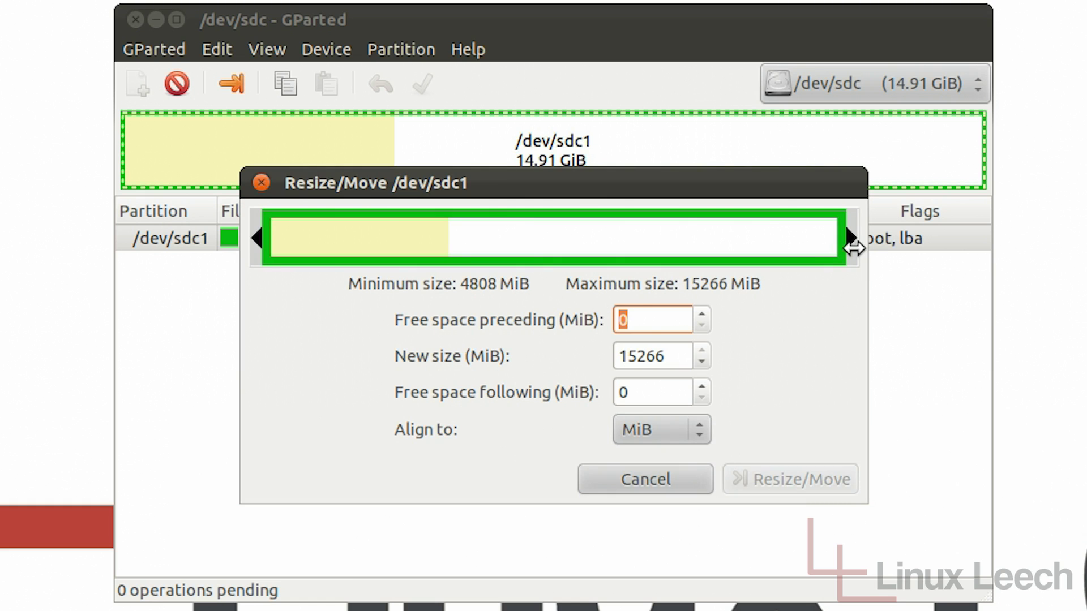
drag(851, 241, 399, 238)
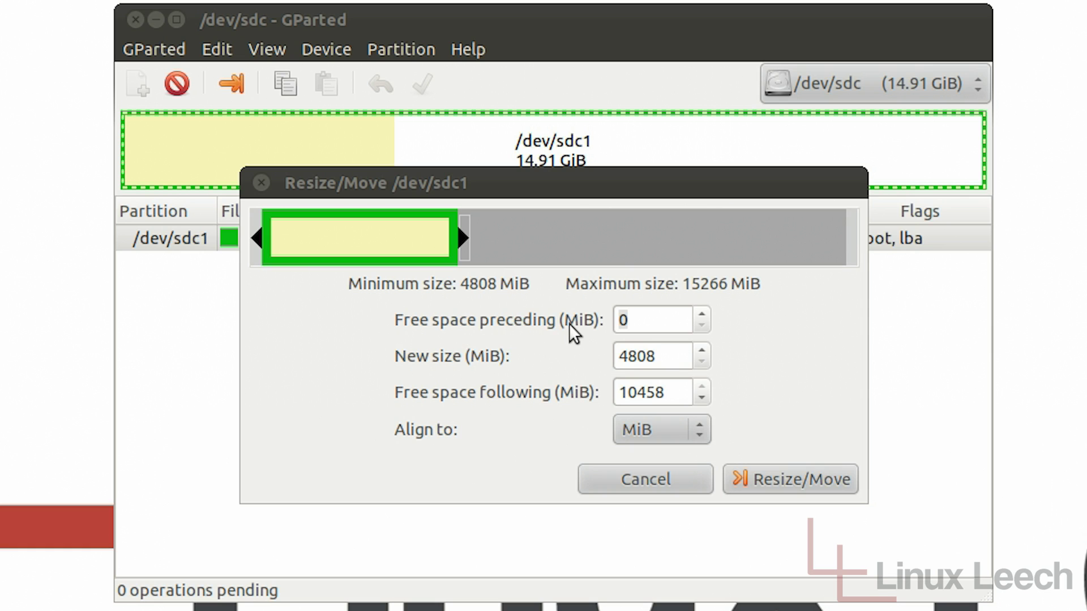
key(BackSpace)
click(699, 429)
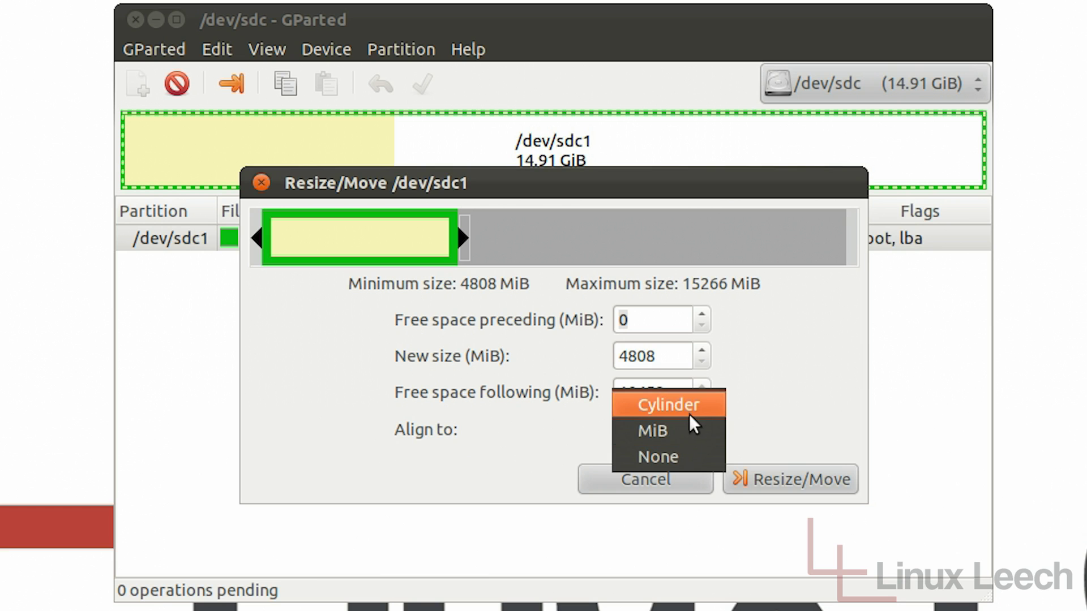
click(688, 411)
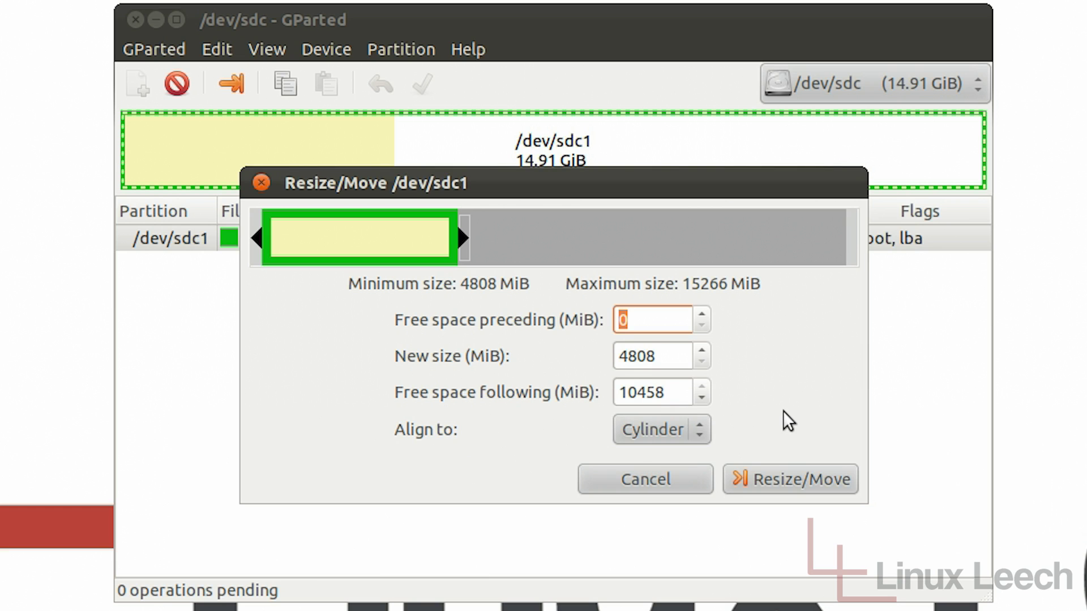
click(788, 481)
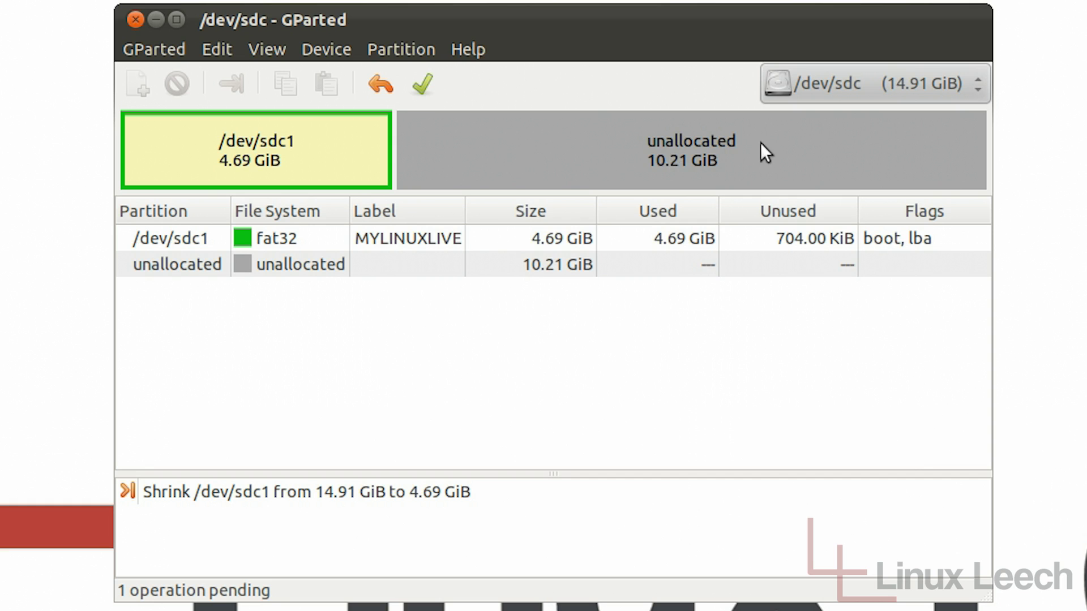
Queue a new Cylinder-aligned ext2 partition labelled 'casper-rw' filling the 10.21 GiB unallocated space.
right_click(484, 143)
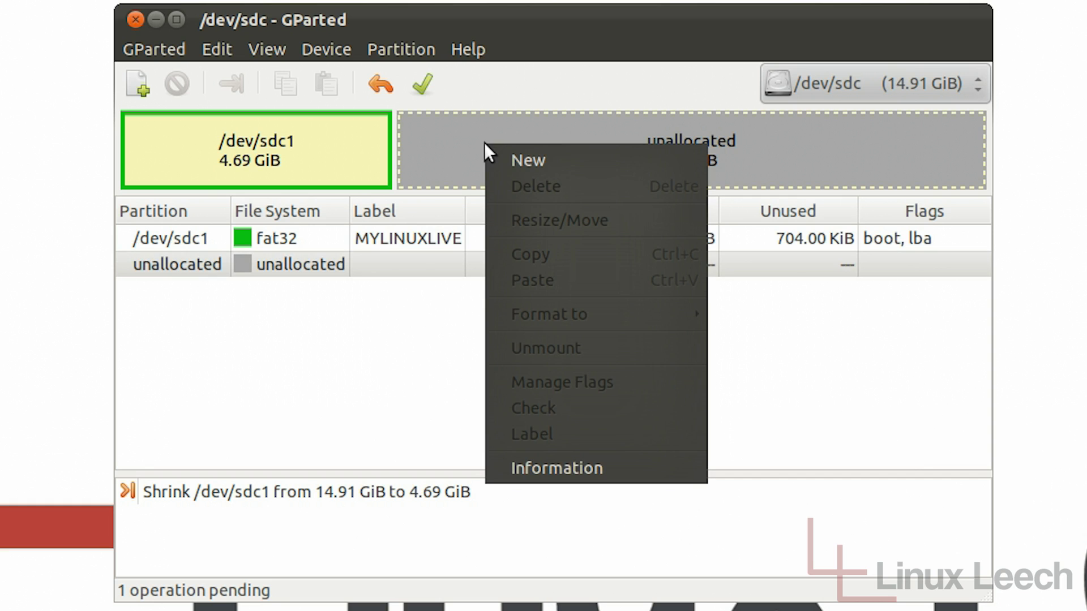
click(522, 157)
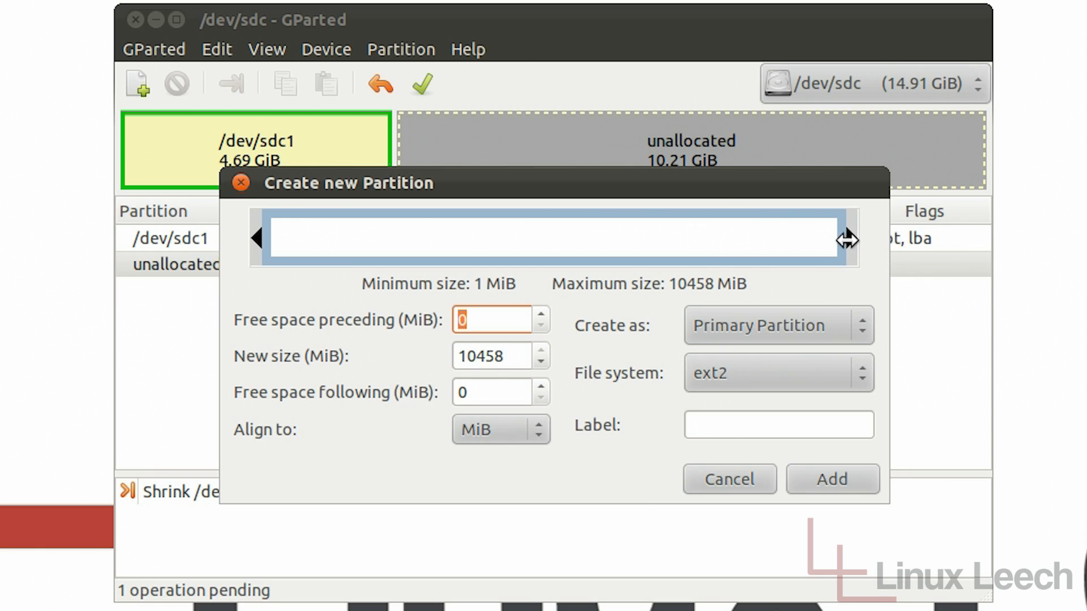
drag(847, 240, 893, 236)
click(542, 434)
click(527, 415)
click(776, 425)
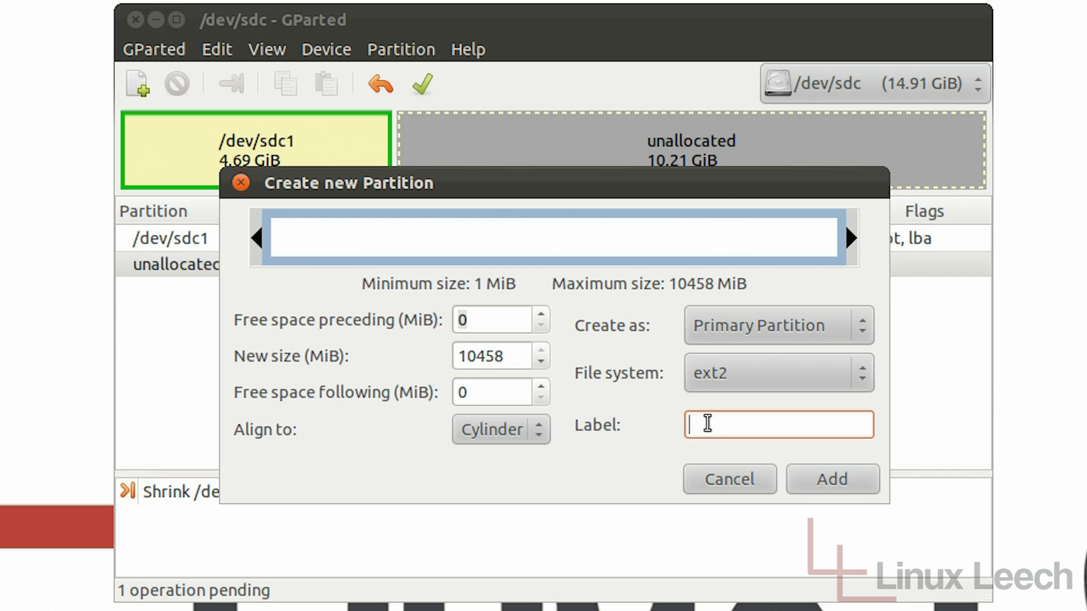
text(casper-rw)
key(Return)
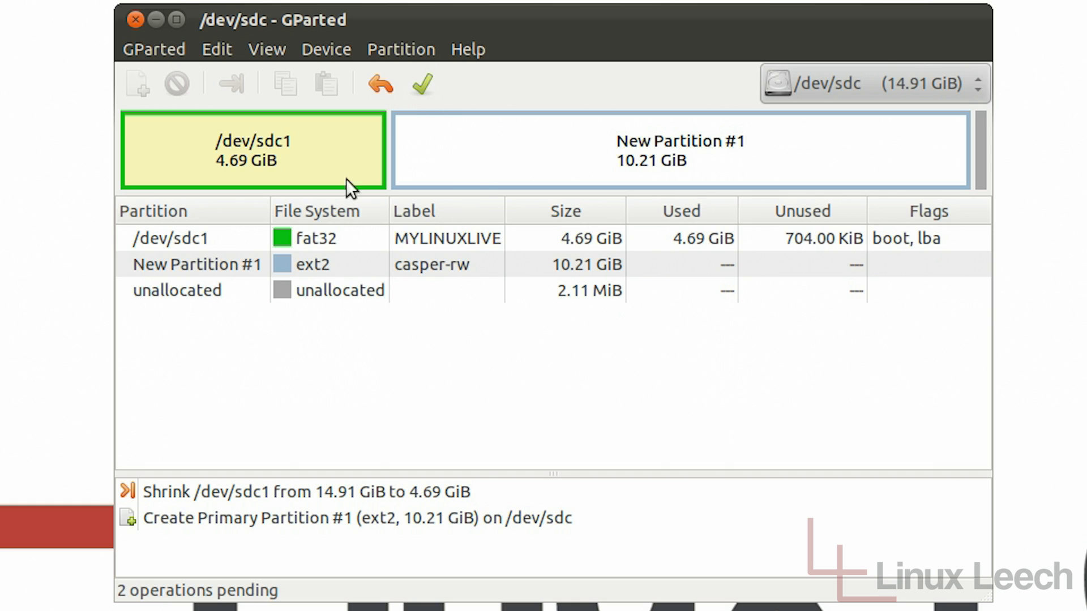
Apply and confirm both queued operations on /dev/sdc.
click(420, 88)
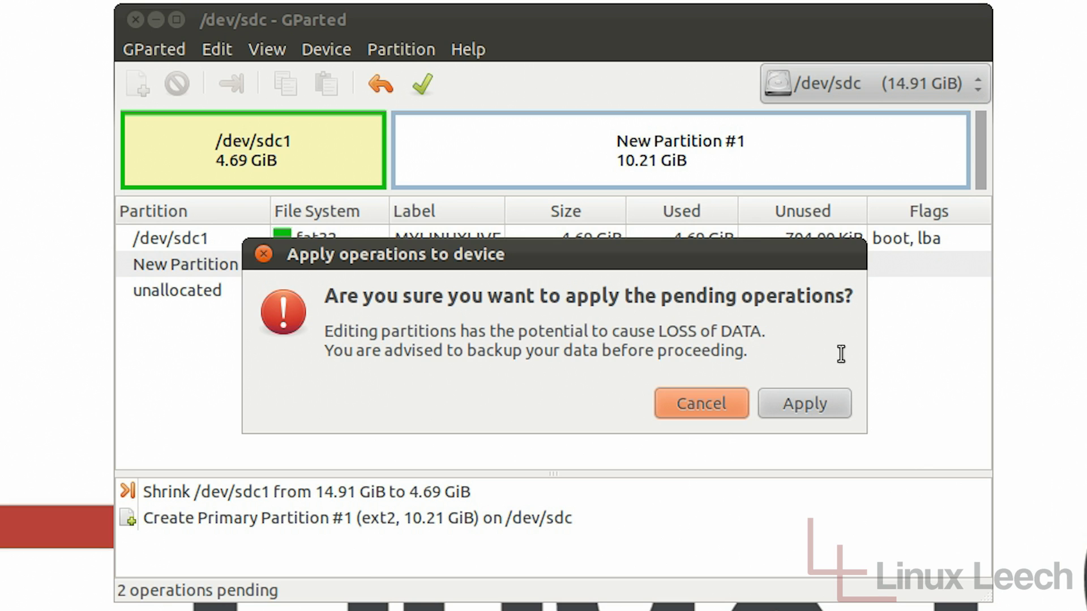
click(820, 406)
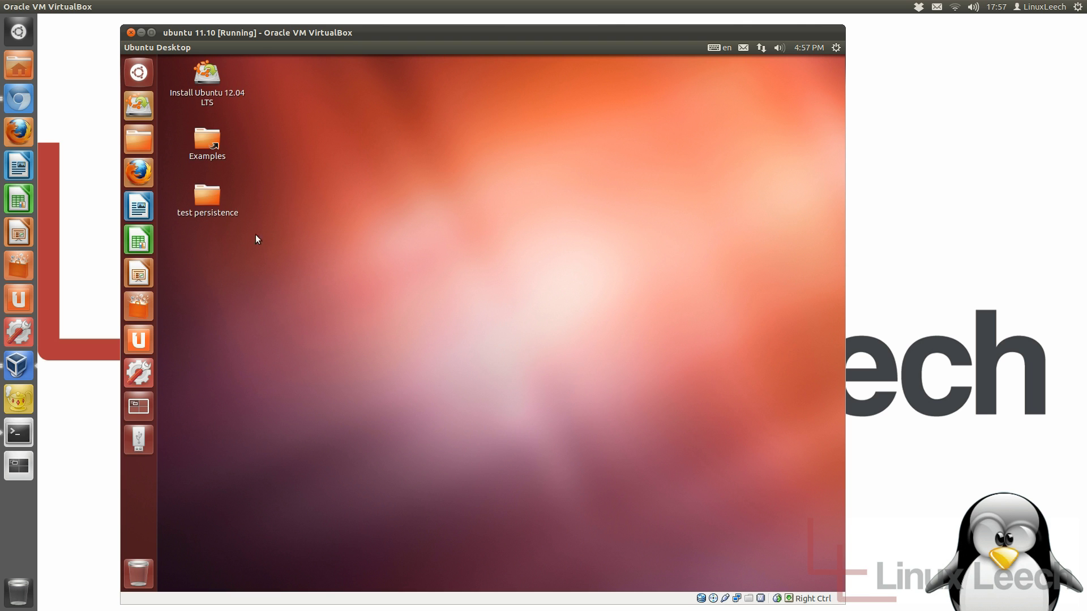
Maximize, then restore the virtual machine window and move it aside.
mouse_move(511, 45)
double_click(512, 33)
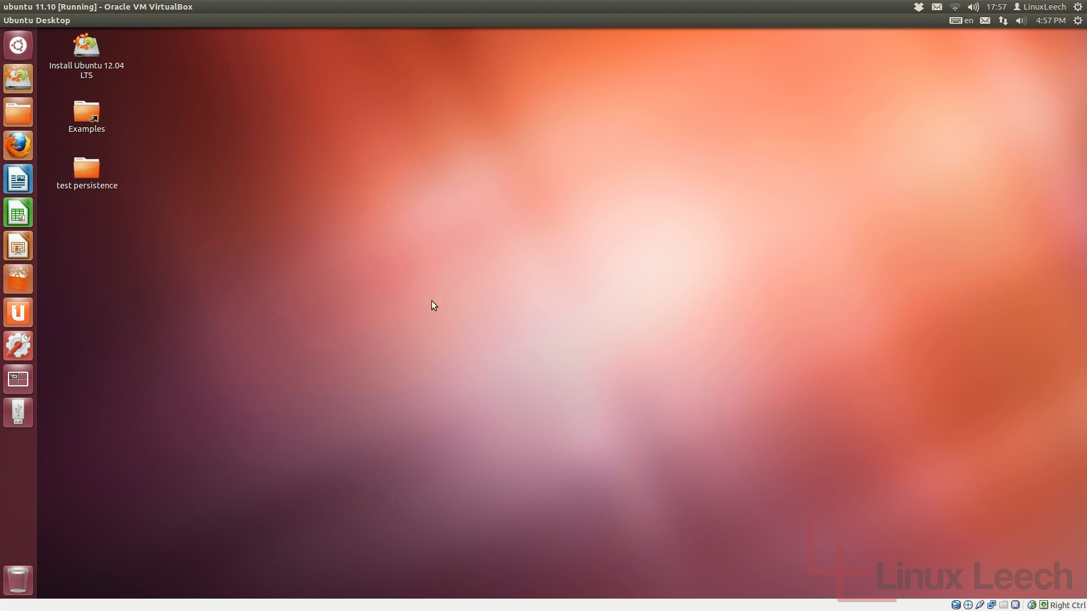
mouse_move(354, 21)
click(28, 7)
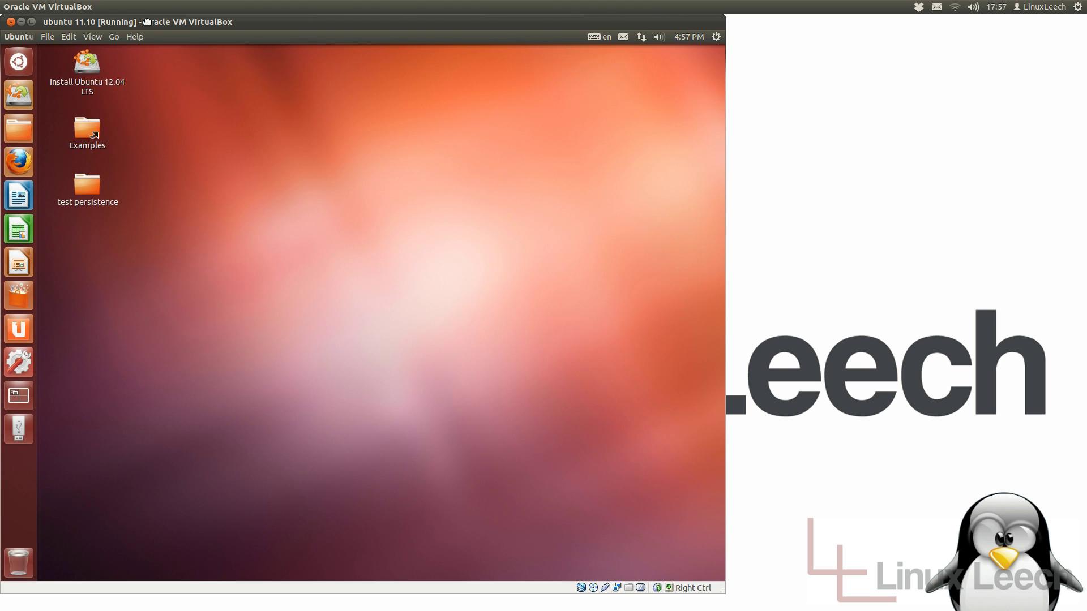
drag(141, 21, 319, 30)
Check the test persistence folder's Properties show 90 items, 4.0 GB.
right_click(263, 195)
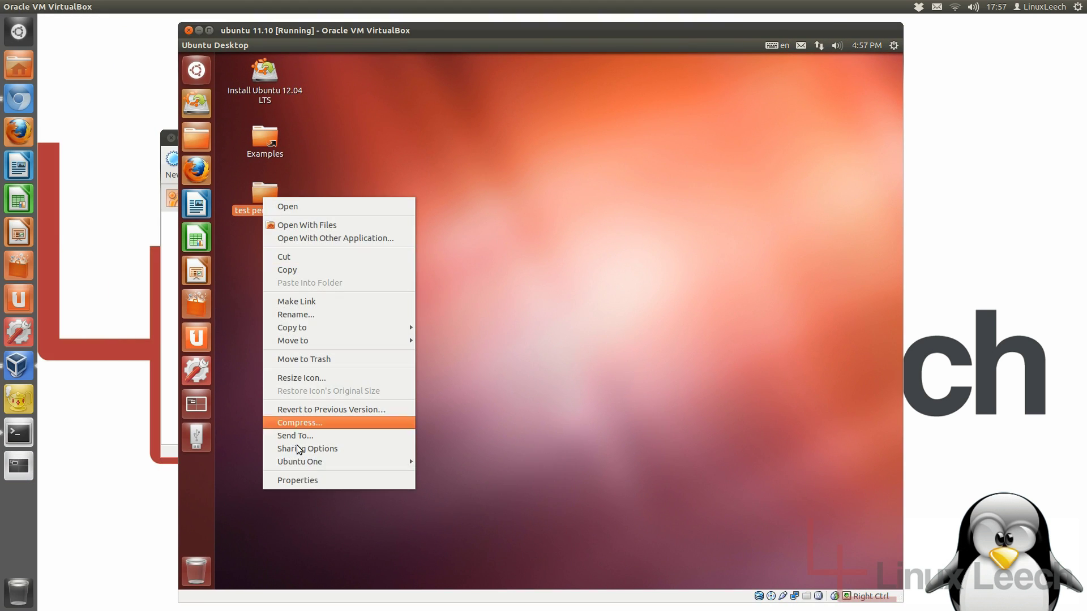
click(305, 479)
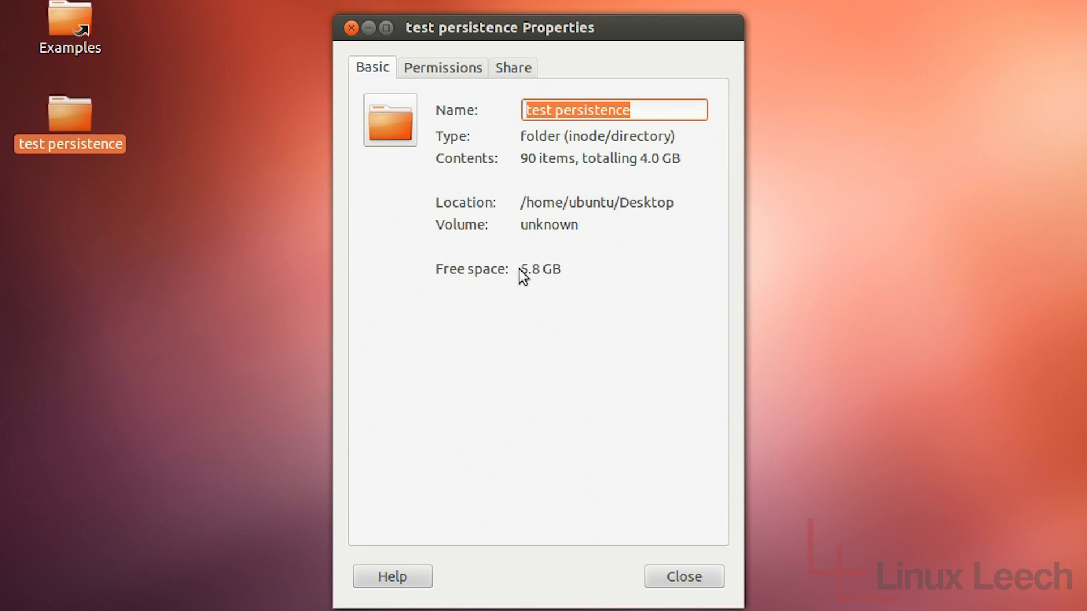
click(690, 583)
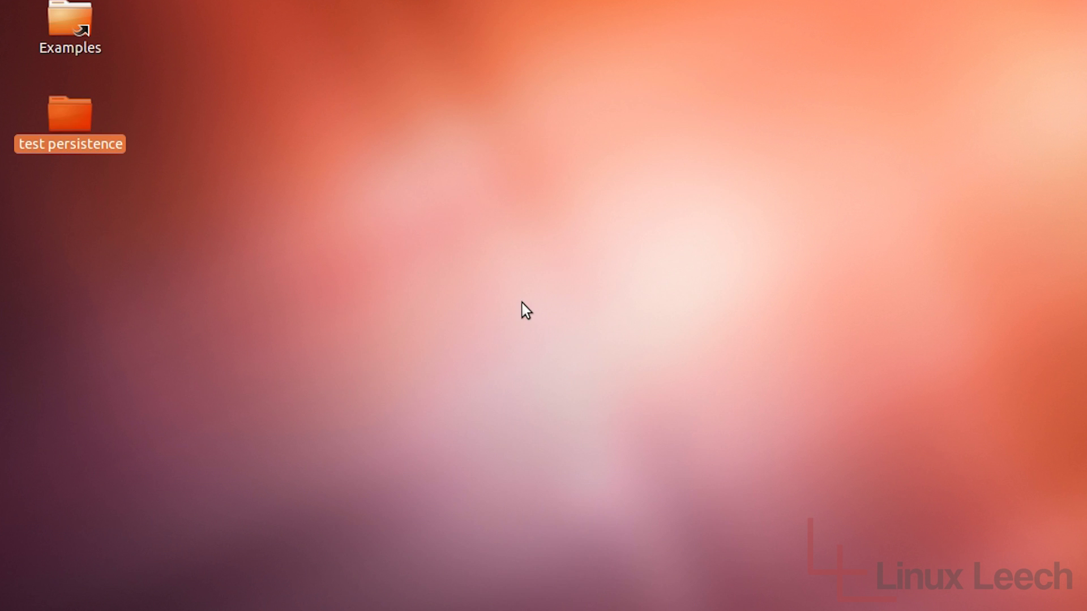
click(522, 304)
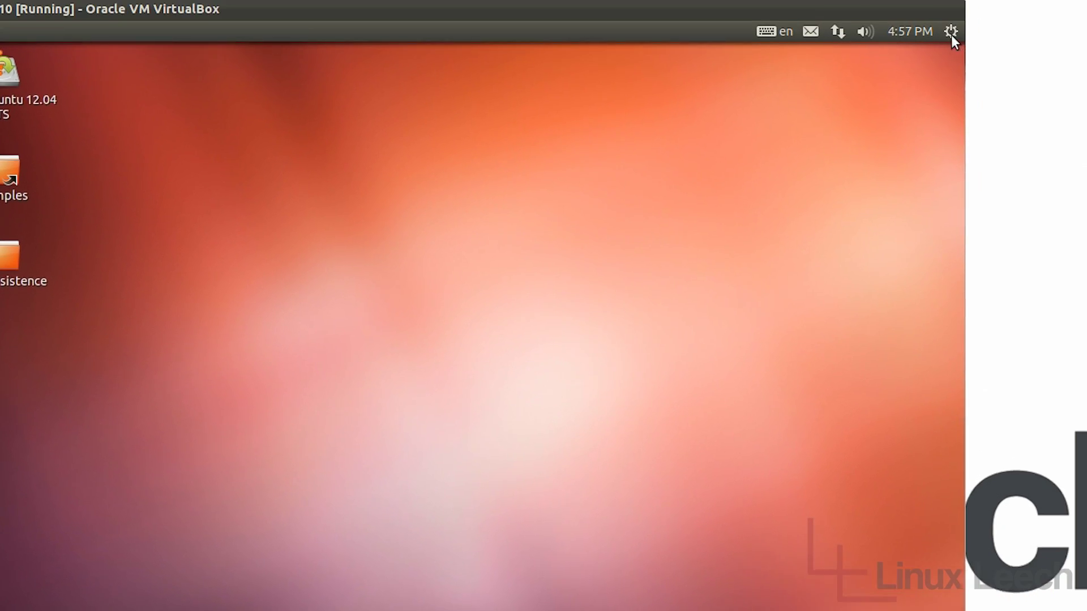
Shut down the ubuntu 11.10 guest from the gear menu.
click(951, 34)
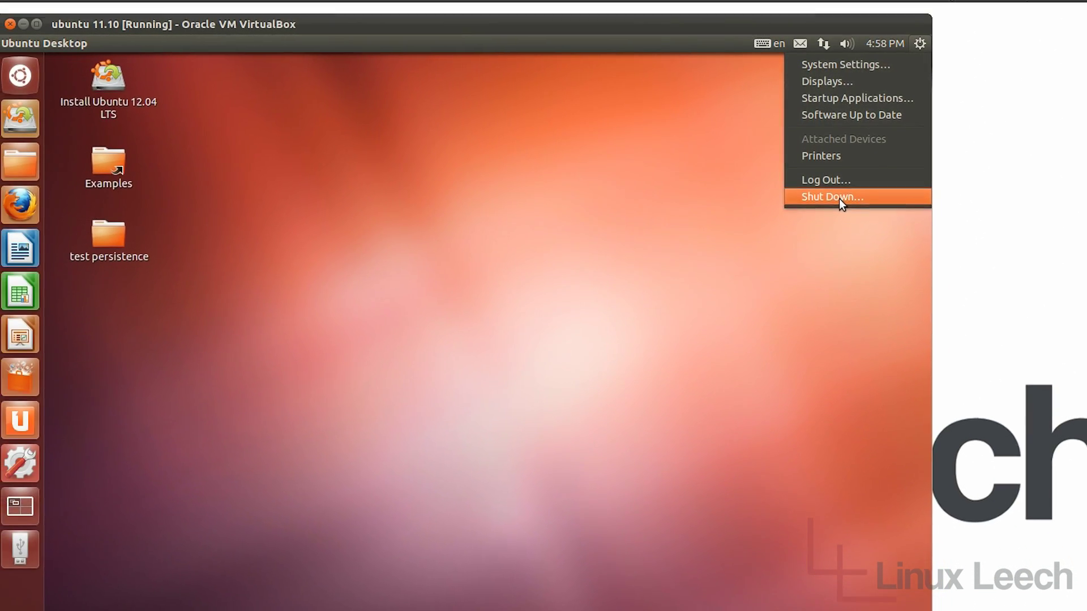
click(837, 192)
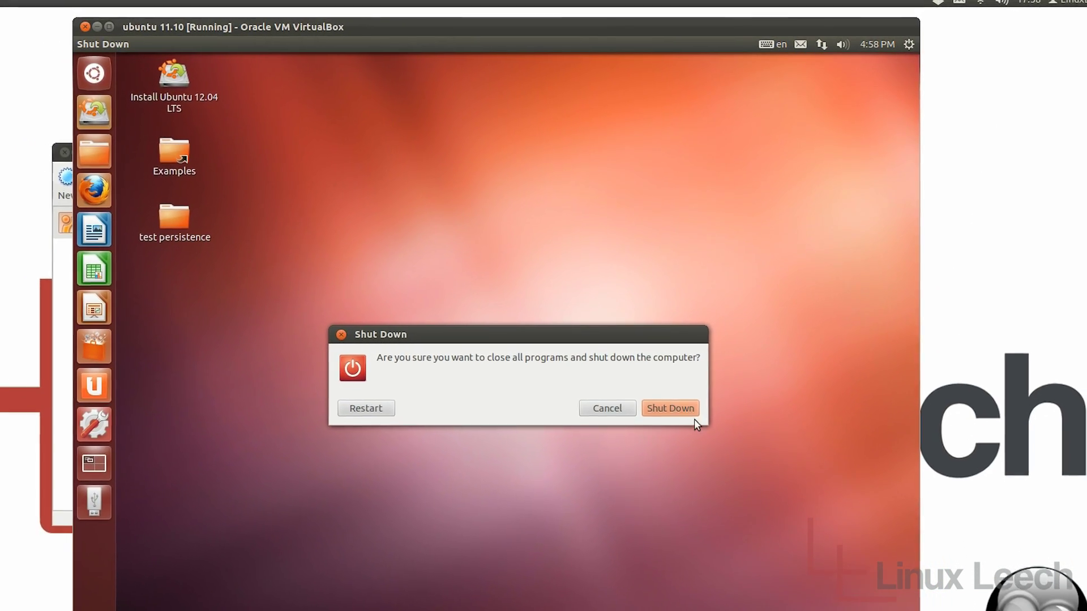
click(694, 417)
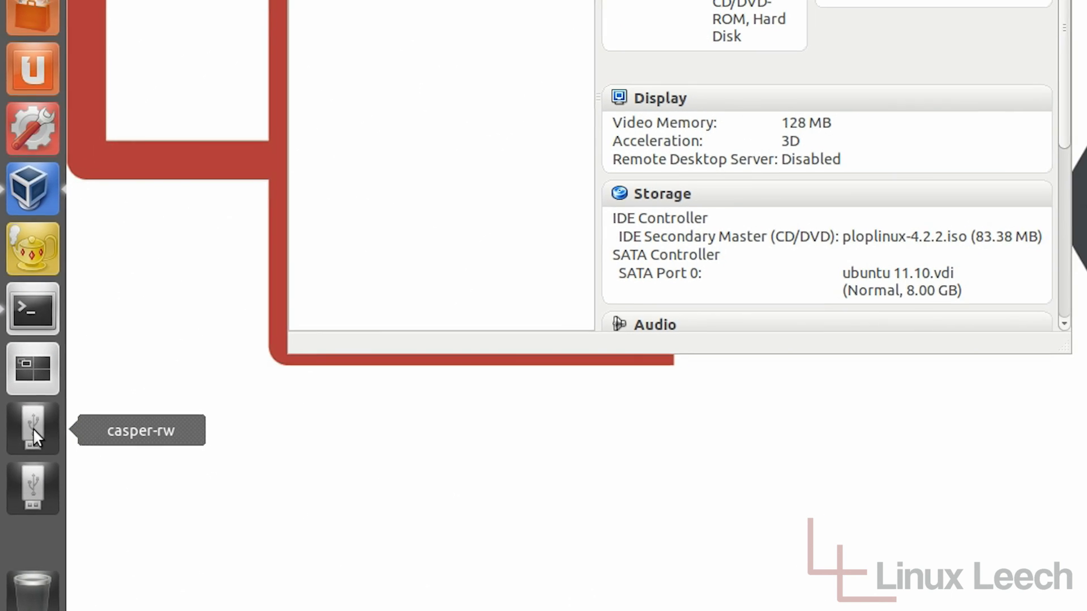
Browse casper-rw to home/ubuntu/Desktop and confirm the test persistence folder is there.
click(46, 411)
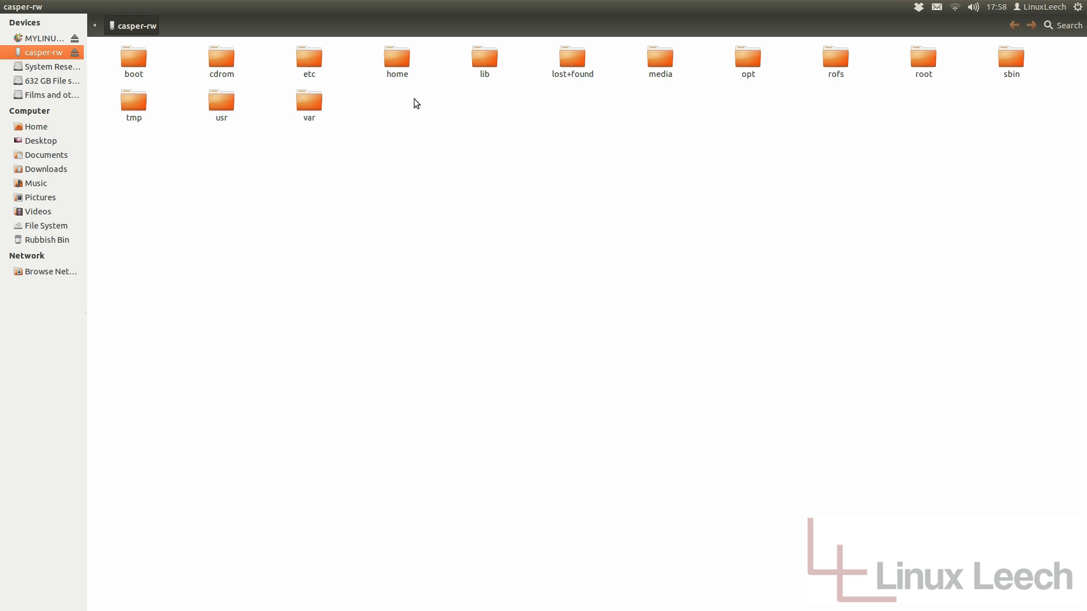
double_click(399, 65)
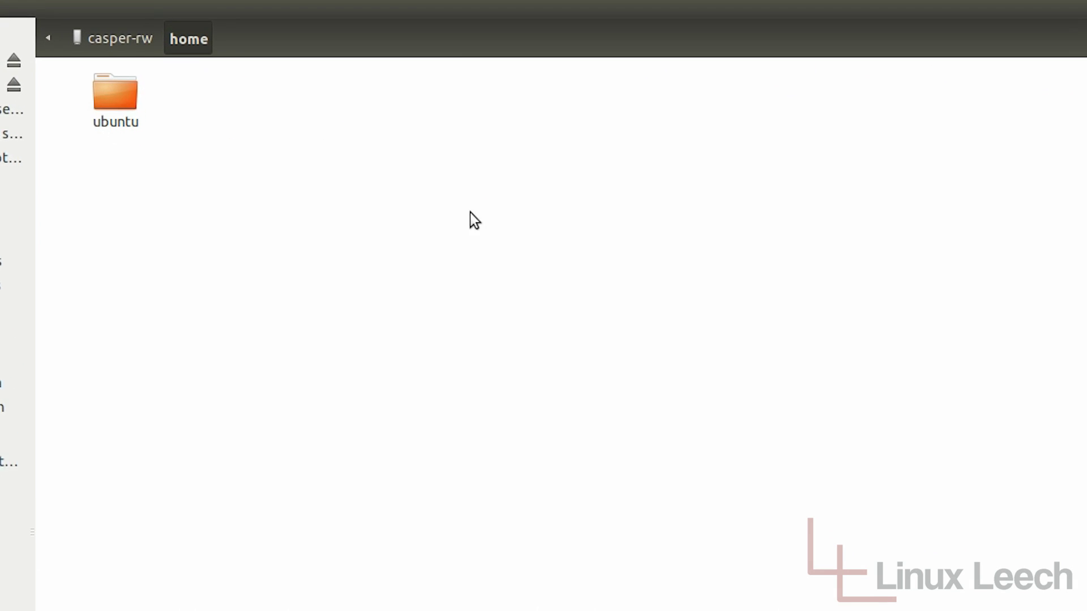
double_click(97, 113)
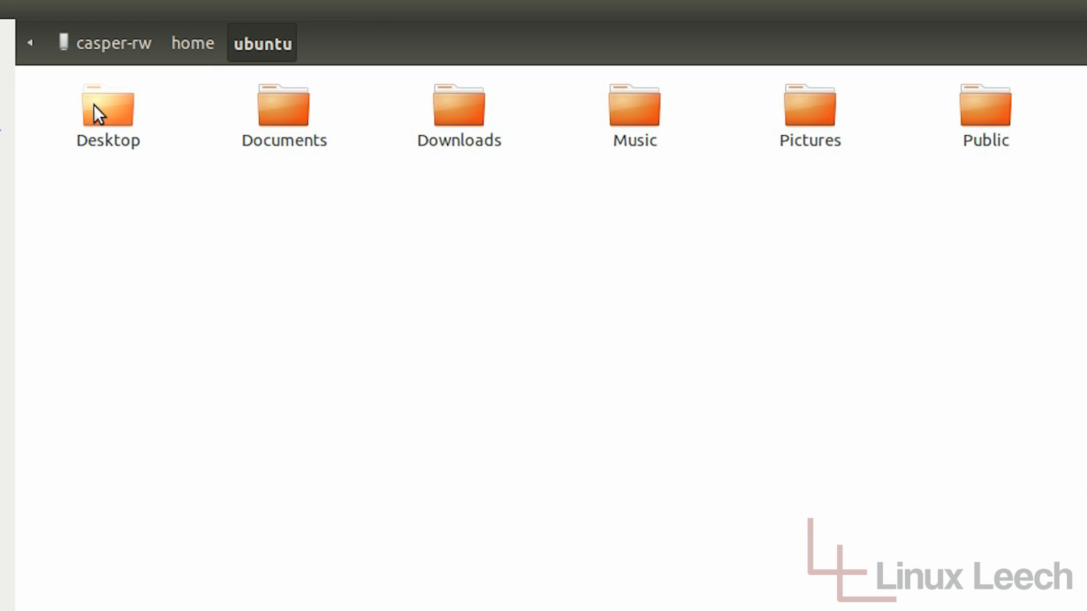
double_click(94, 108)
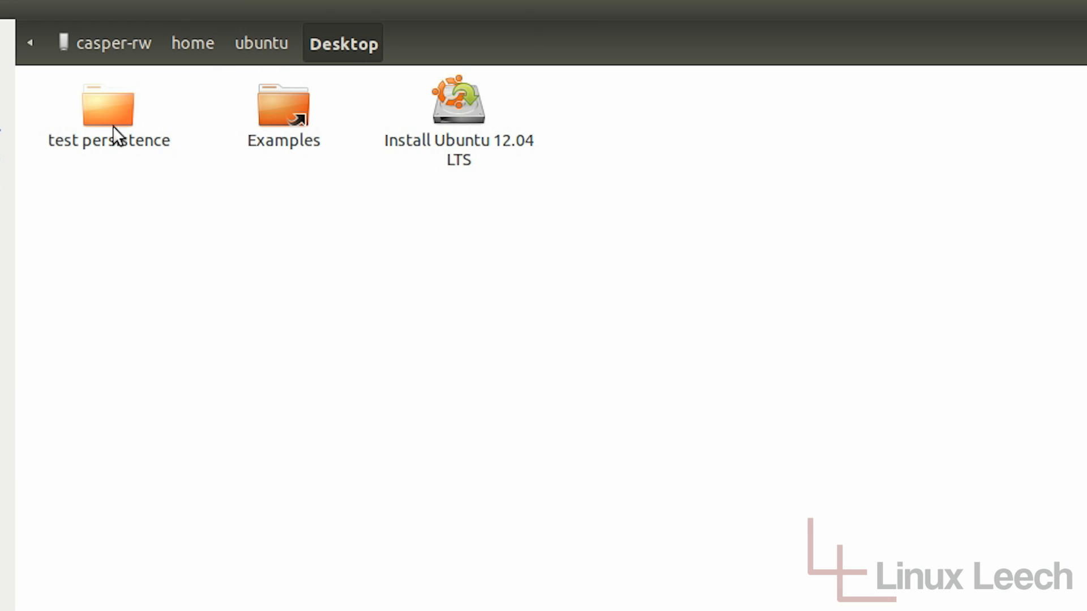
double_click(112, 120)
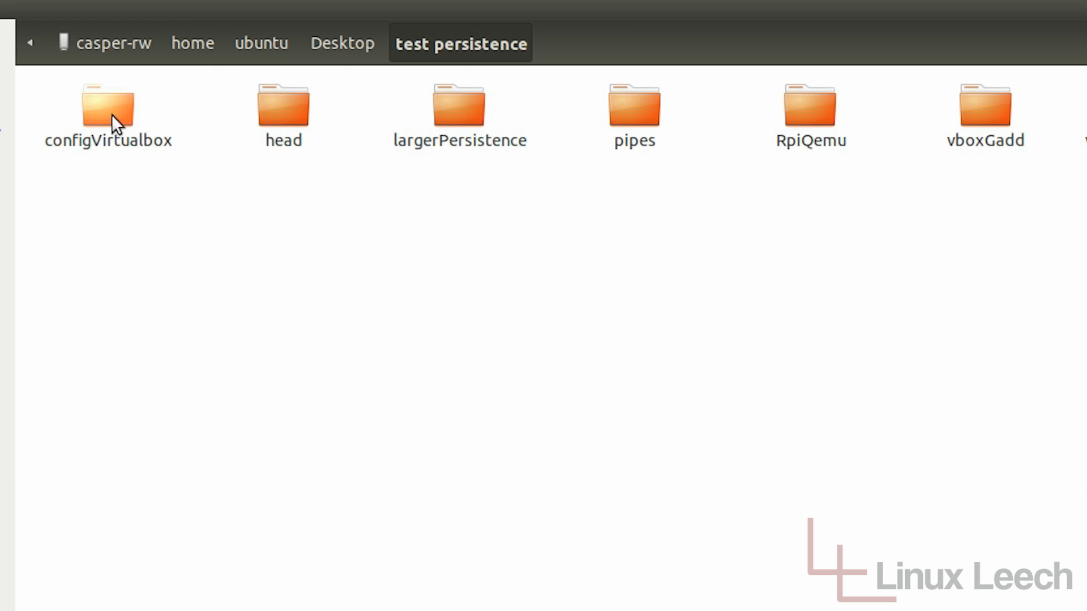
click(347, 44)
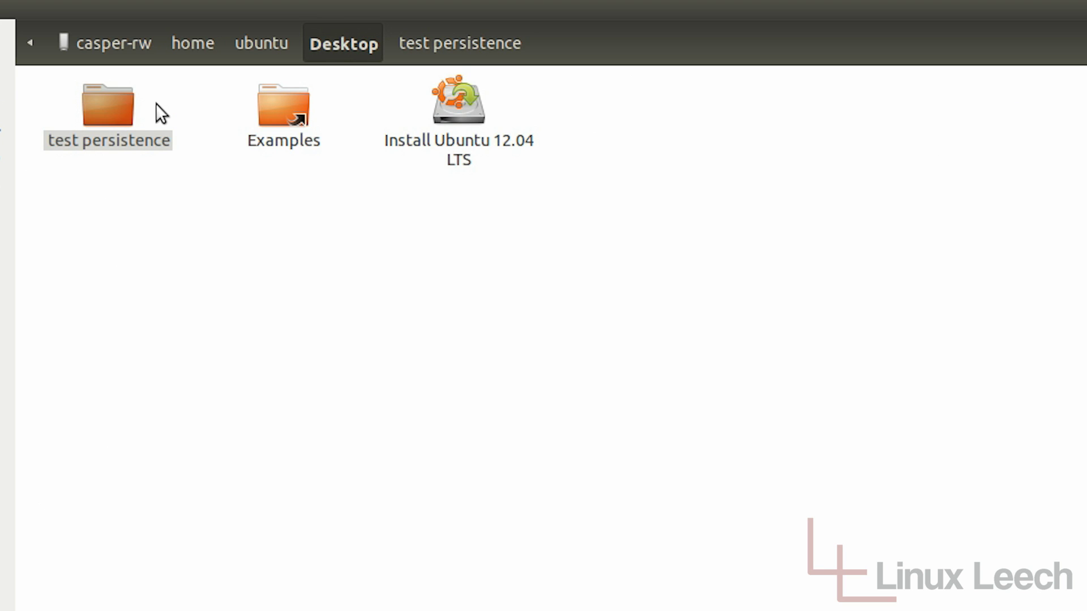
click(393, 461)
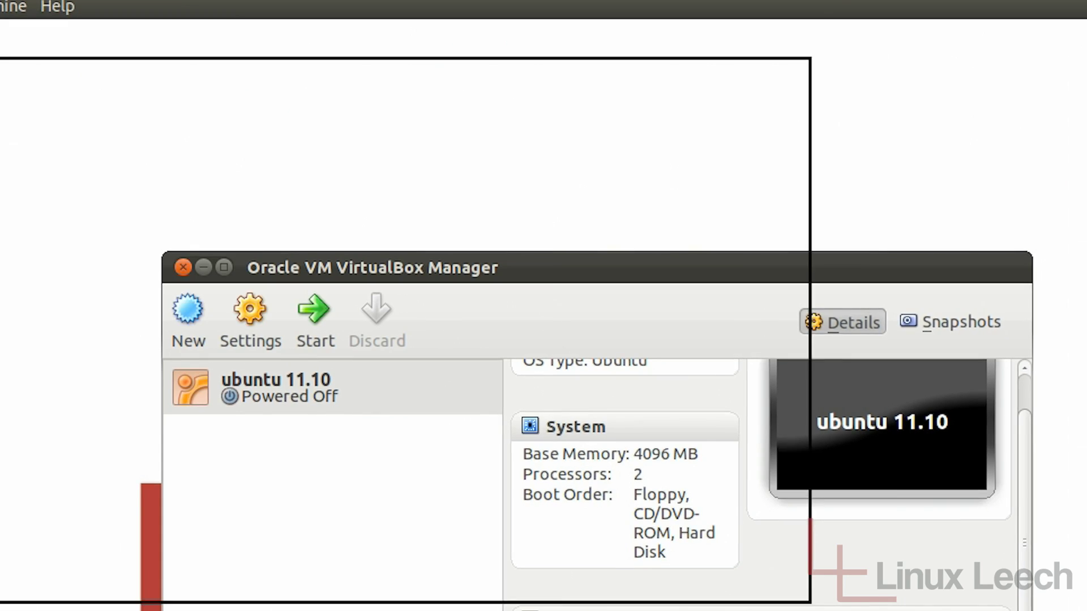
Drag the VirtualBox Manager window into view to show the powered-off ubuntu 11.10 machine.
drag(728, 262, 837, 177)
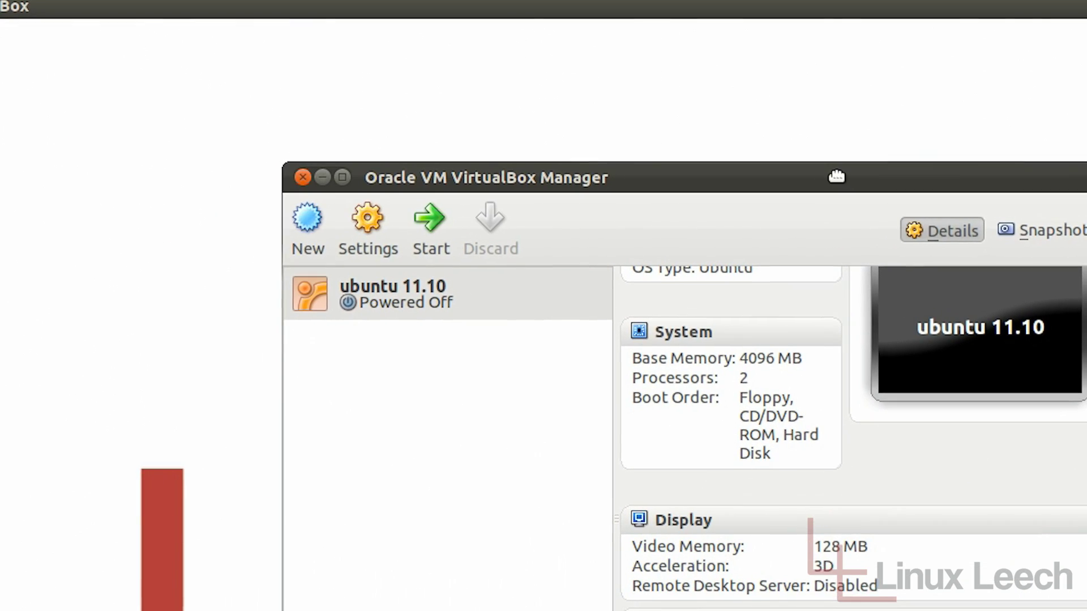